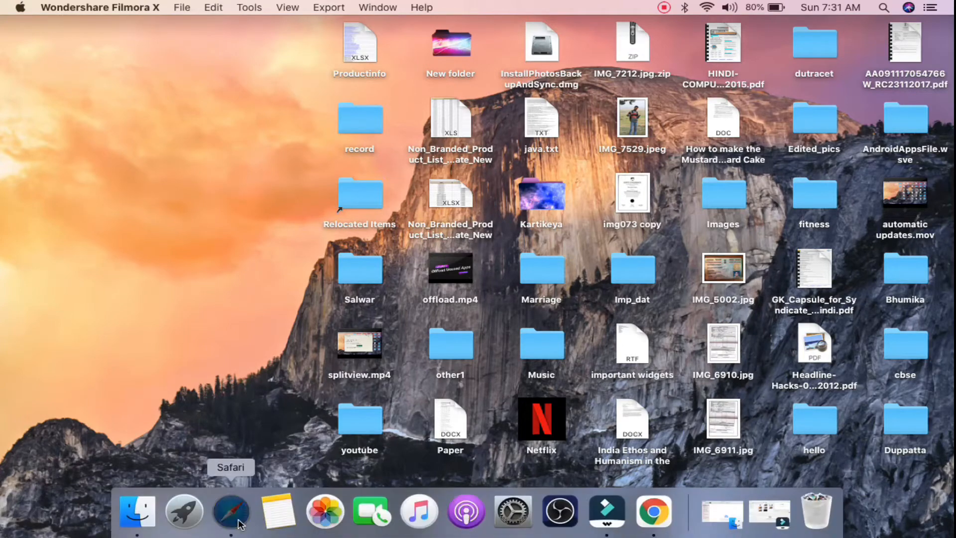
Launch Safari from the Dock so the Google homepage appears
{"action": "left_click", "coordinate": [238, 522]}
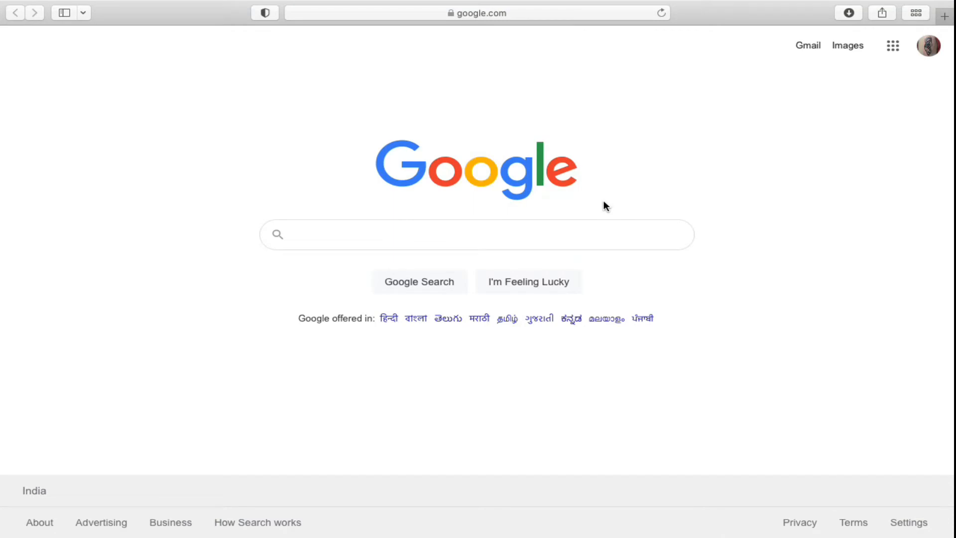
{"action": "mouse_move", "coordinate": [57, 7]}
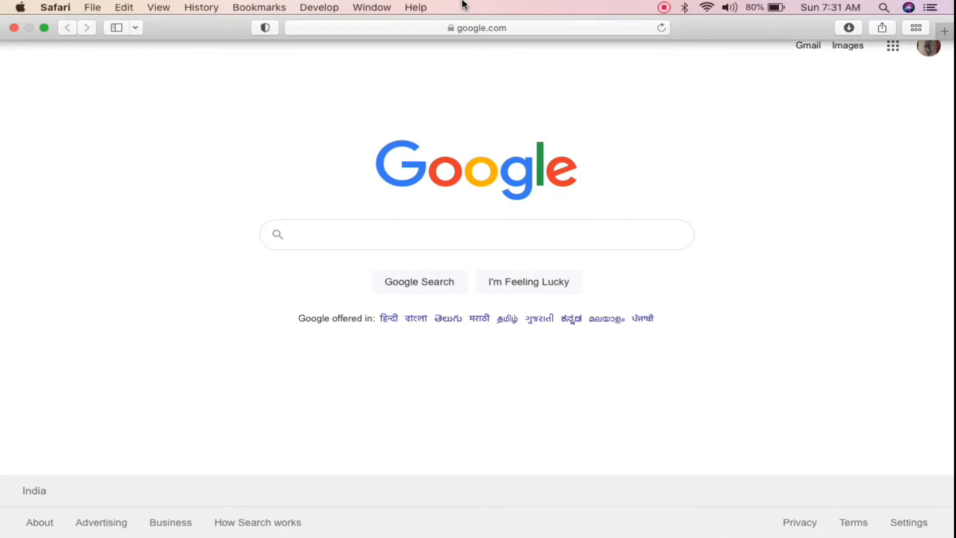
Open Safari's Preferences window from the Safari menu
{"action": "left_click", "coordinate": [57, 11]}
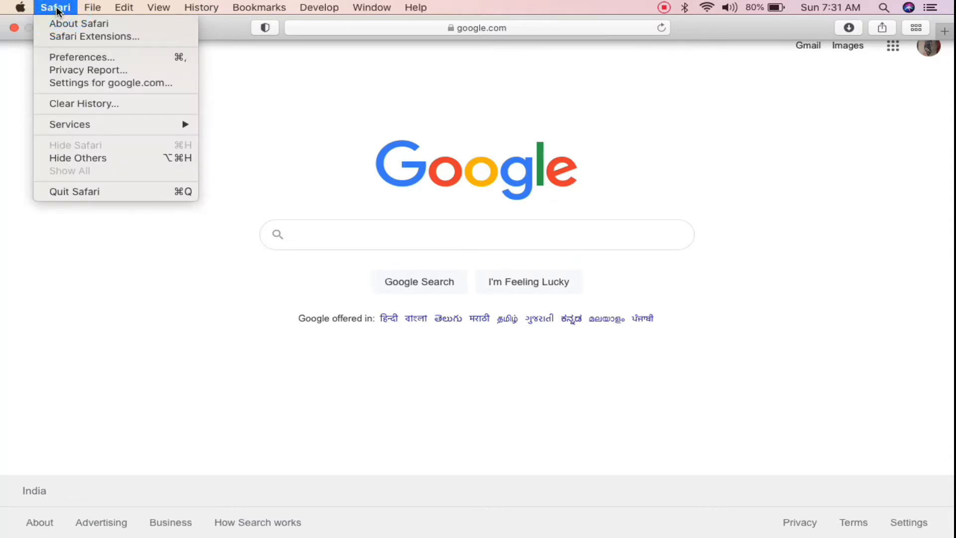
{"action": "left_click", "coordinate": [136, 58]}
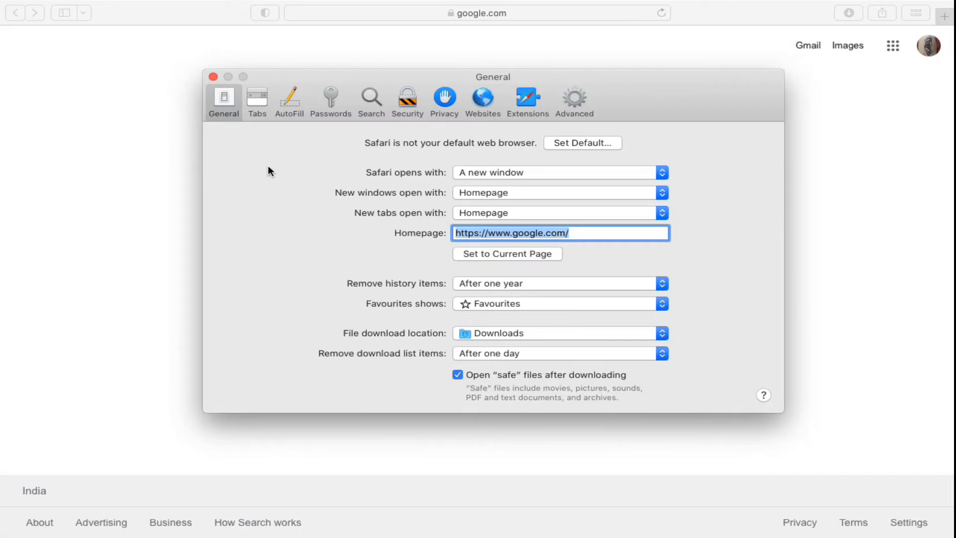
Show the Pop-up Windows permissions in the Websites section of Preferences
{"action": "left_click", "coordinate": [483, 100]}
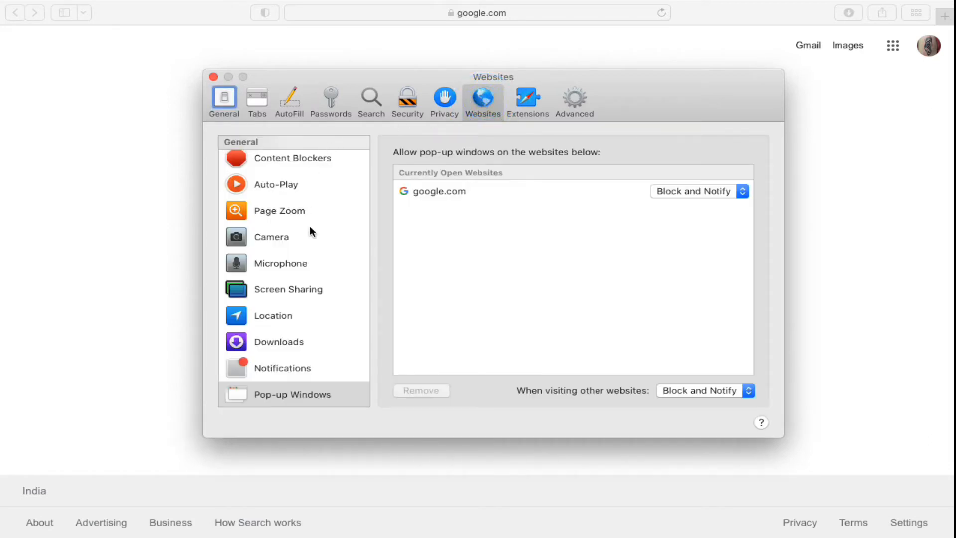
{"action": "scroll", "coordinate": [311, 227], "scroll_direction": "up", "scroll_amount": 2}
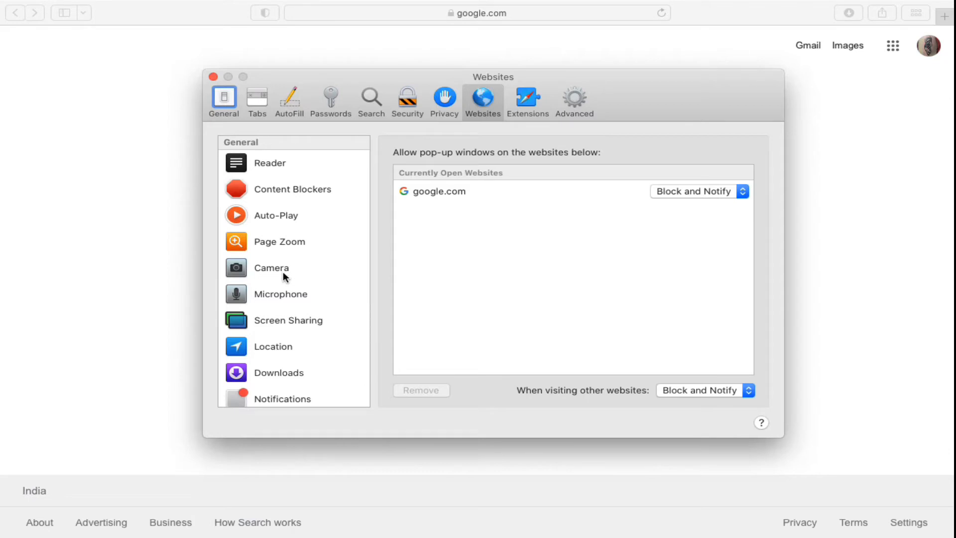
{"action": "scroll", "coordinate": [283, 273], "scroll_direction": "down", "scroll_amount": 3}
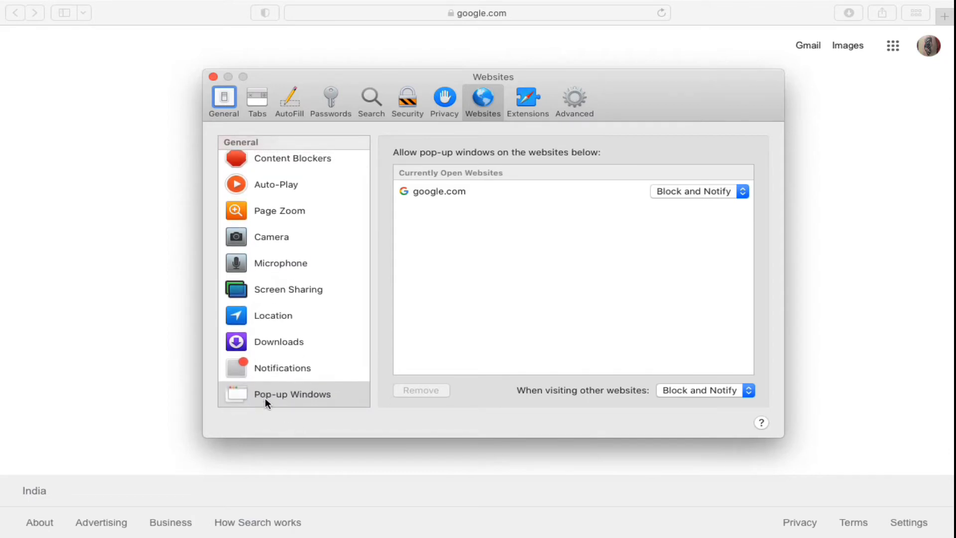
{"action": "left_click", "coordinate": [280, 392]}
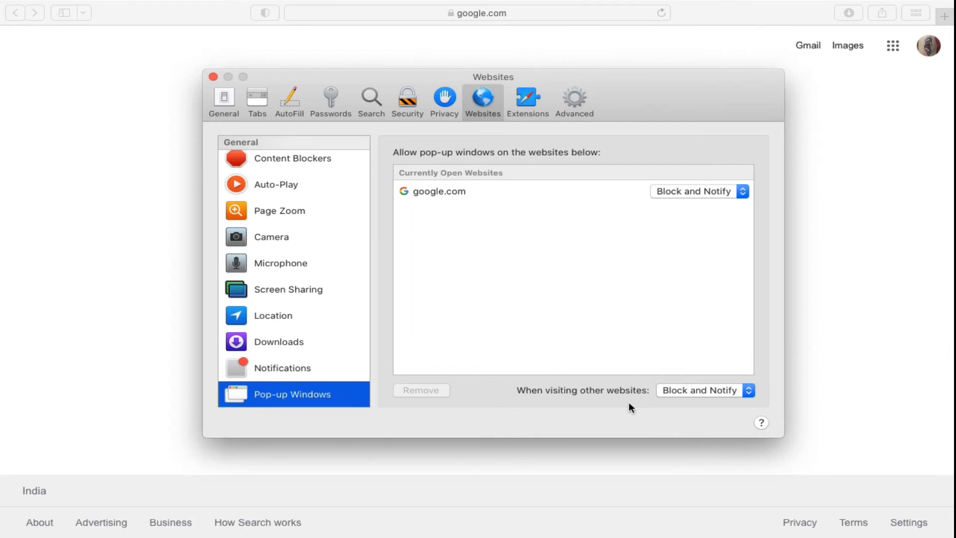
Set pop-up windows to Allow for google.com and for other websites
{"action": "left_click", "coordinate": [750, 392]}
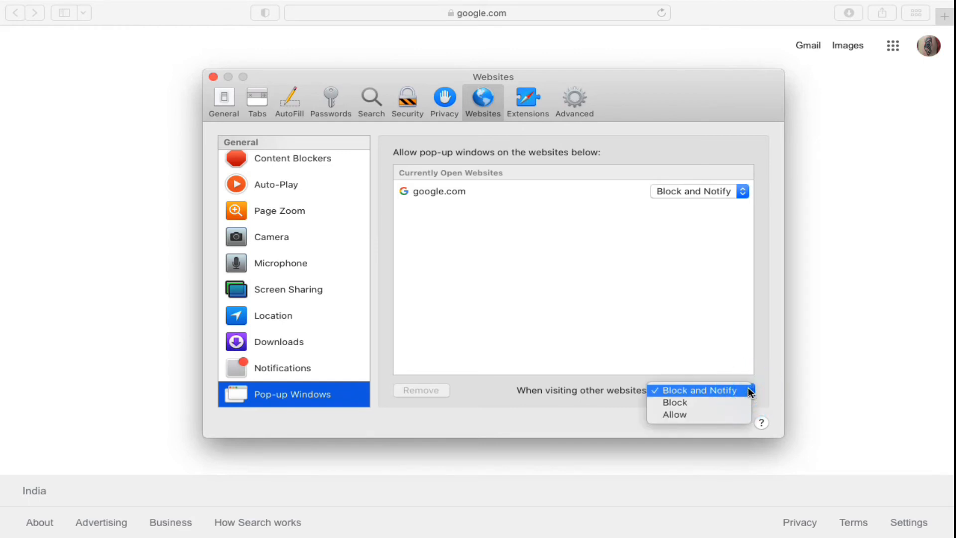
{"action": "left_click", "coordinate": [700, 417]}
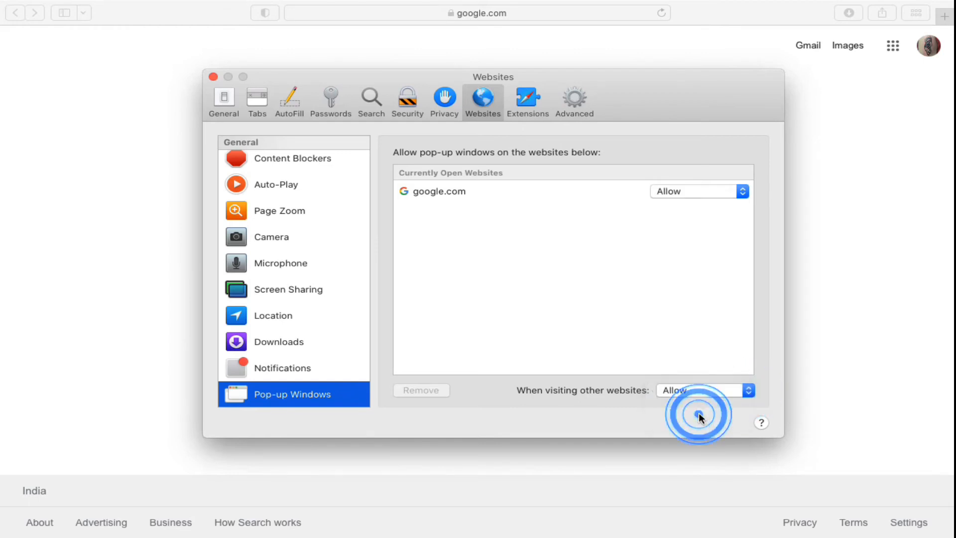
{"action": "left_click", "coordinate": [647, 400]}
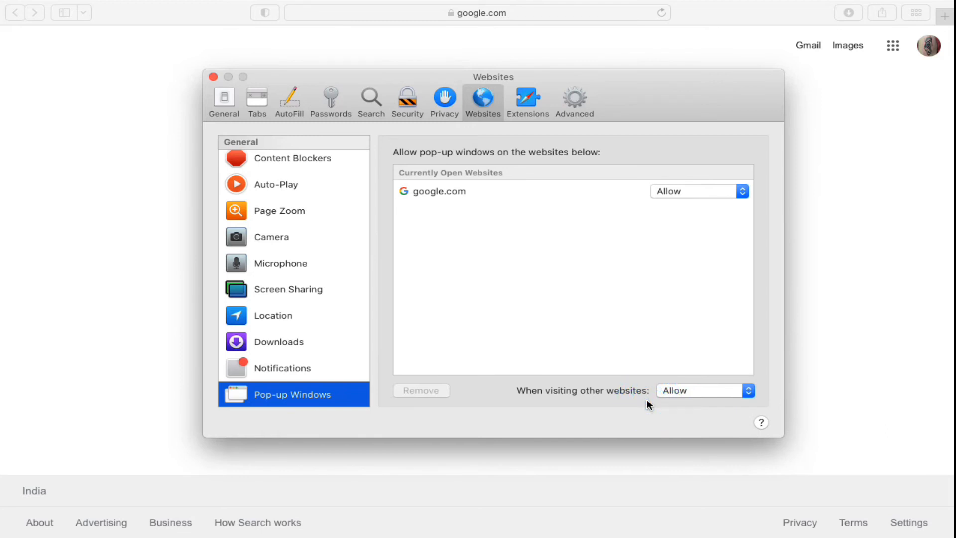
{"action": "left_click", "coordinate": [734, 395]}
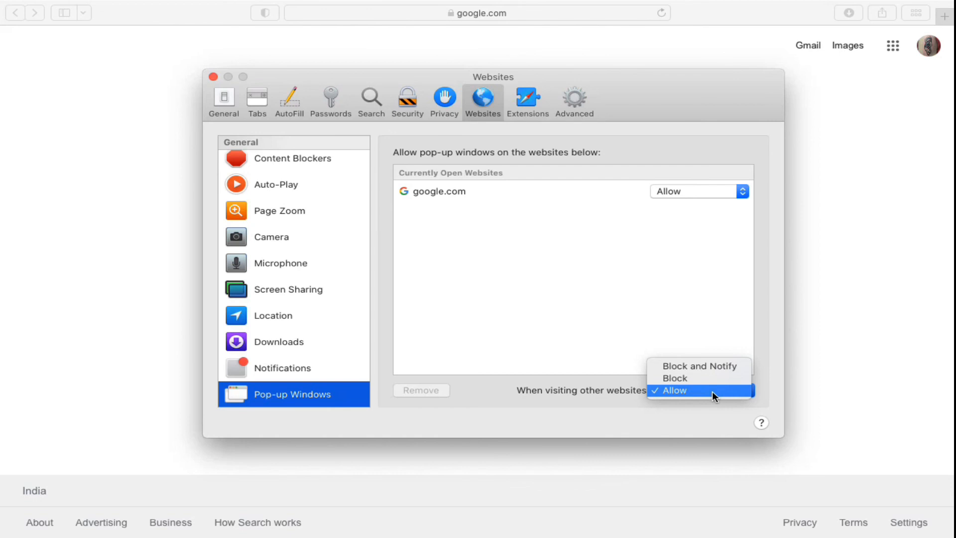
Keep Allow for other websites and close the Preferences window
{"action": "left_click", "coordinate": [712, 390]}
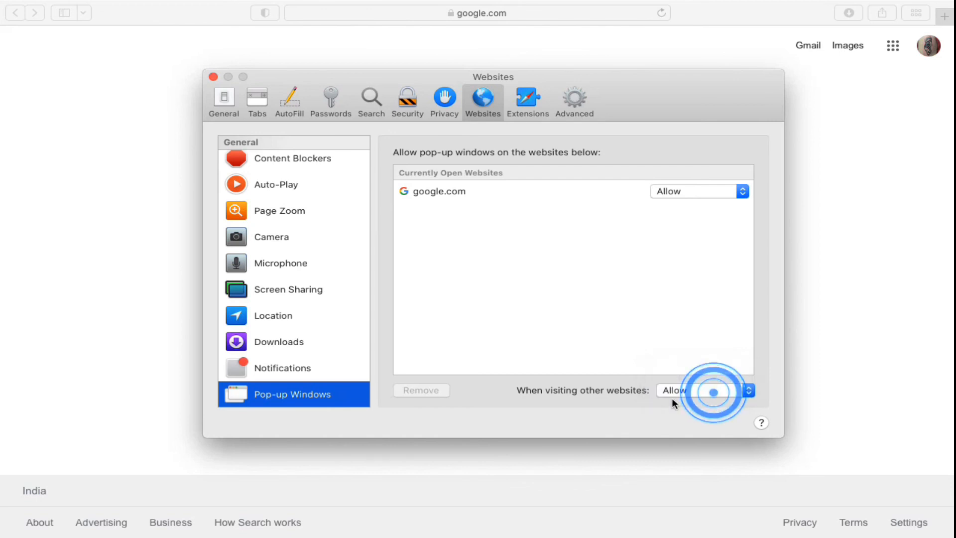
{"action": "left_click", "coordinate": [212, 78]}
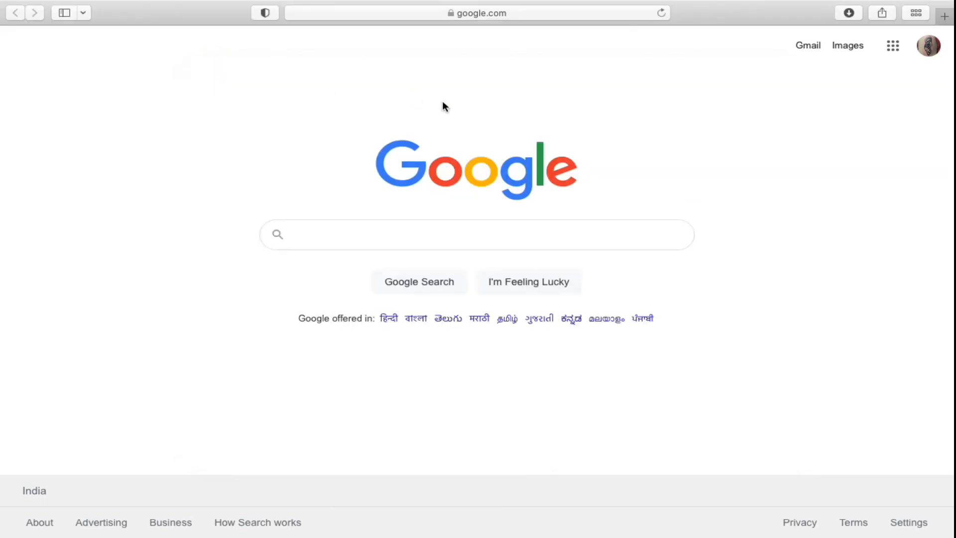